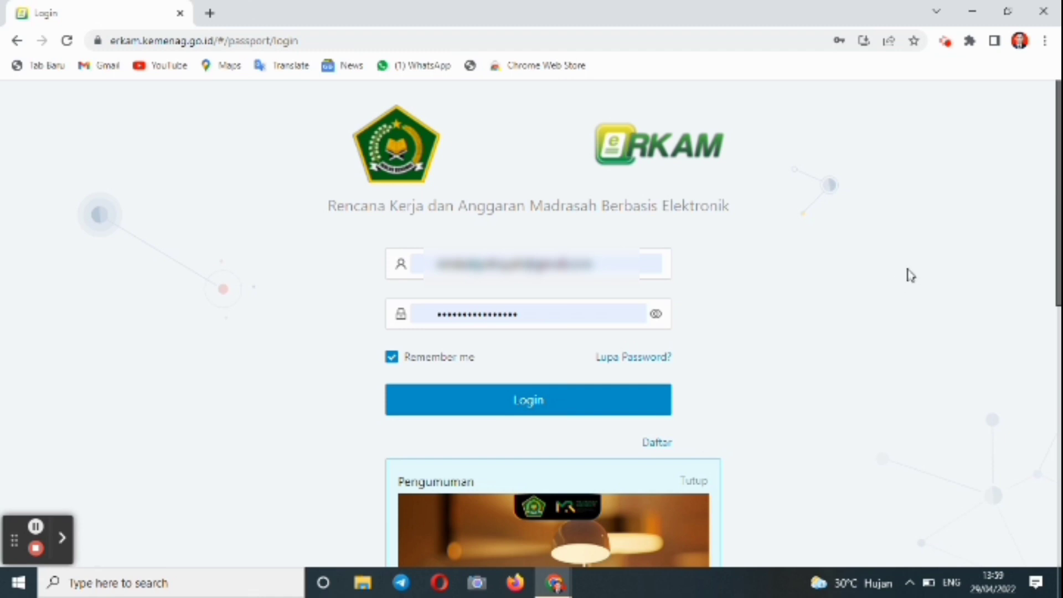
Log in with the saved credentials and open the Rekening Bank list in the Pengaturan section
{"action": "left_click", "coordinate": [563, 397]}
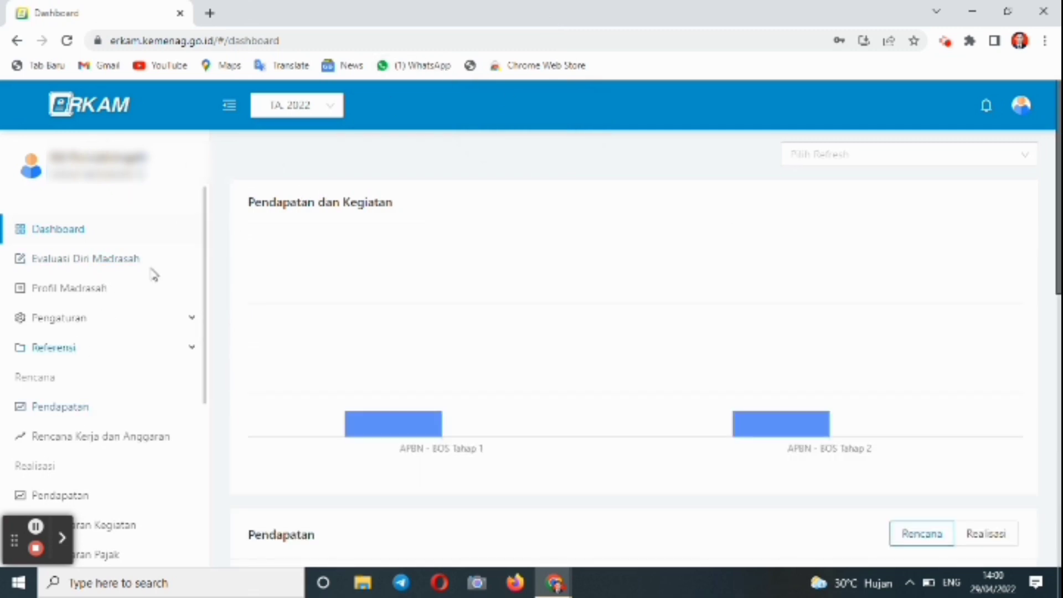
{"action": "left_click", "coordinate": [69, 327]}
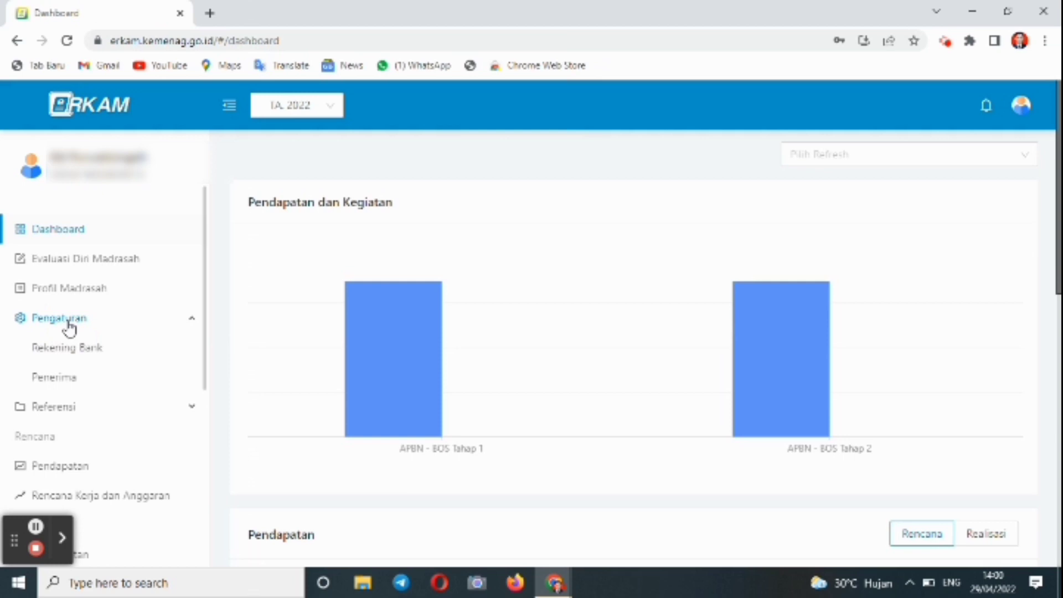
{"action": "left_click", "coordinate": [69, 352]}
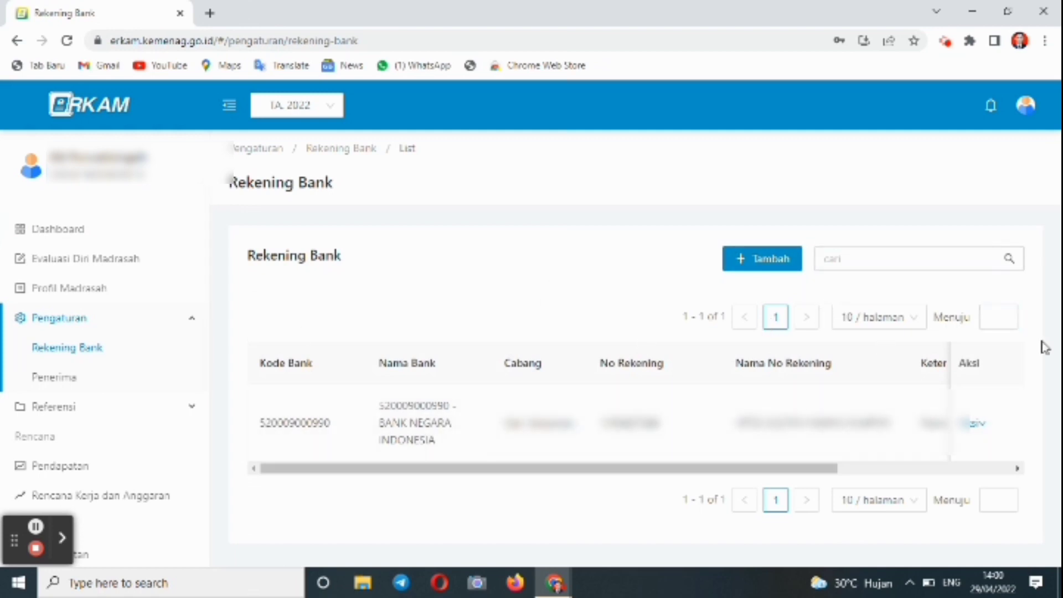
{"action": "left_click", "coordinate": [977, 427]}
{"action": "mouse_move", "coordinate": [978, 427]}
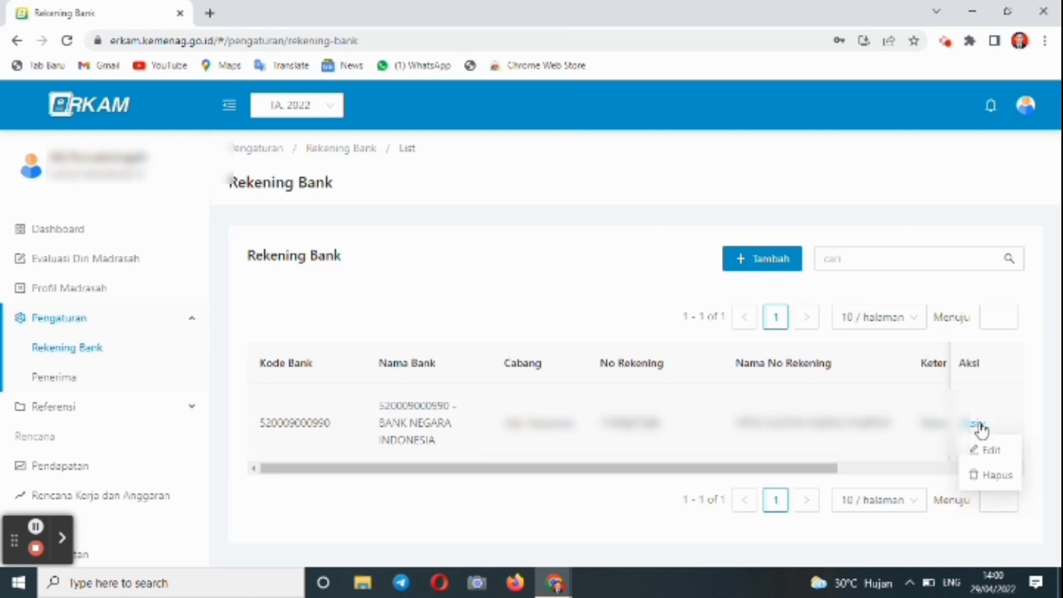
{"action": "left_click", "coordinate": [989, 451]}
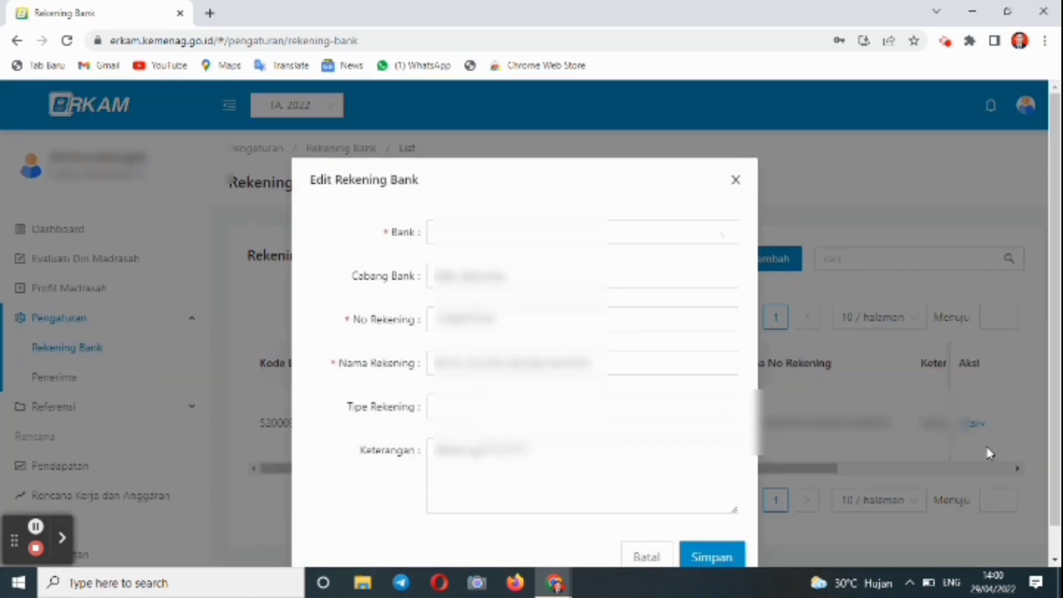
{"action": "left_click", "coordinate": [680, 238]}
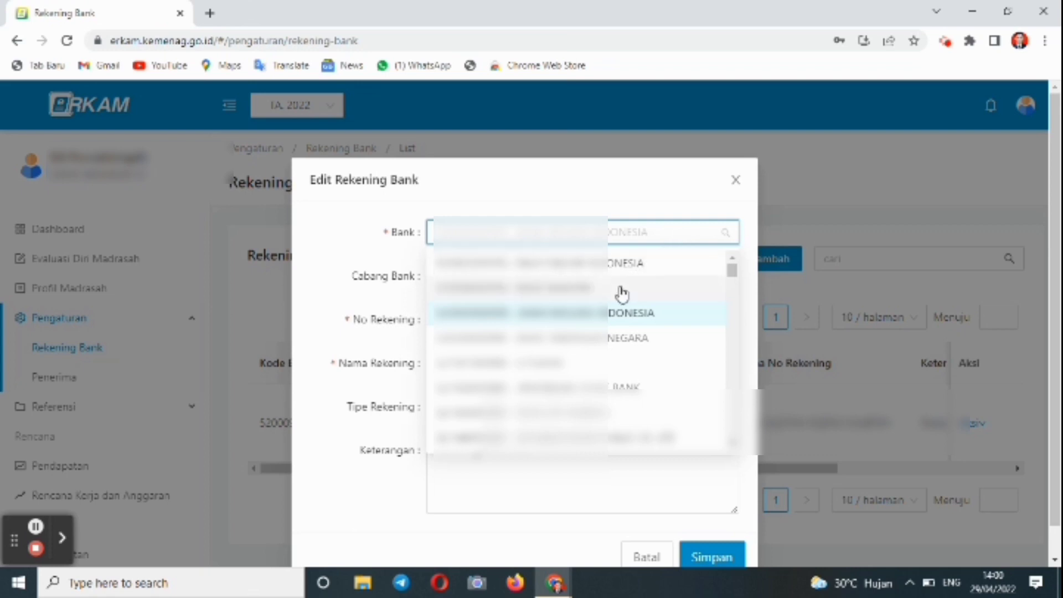
{"action": "left_click", "coordinate": [622, 288]}
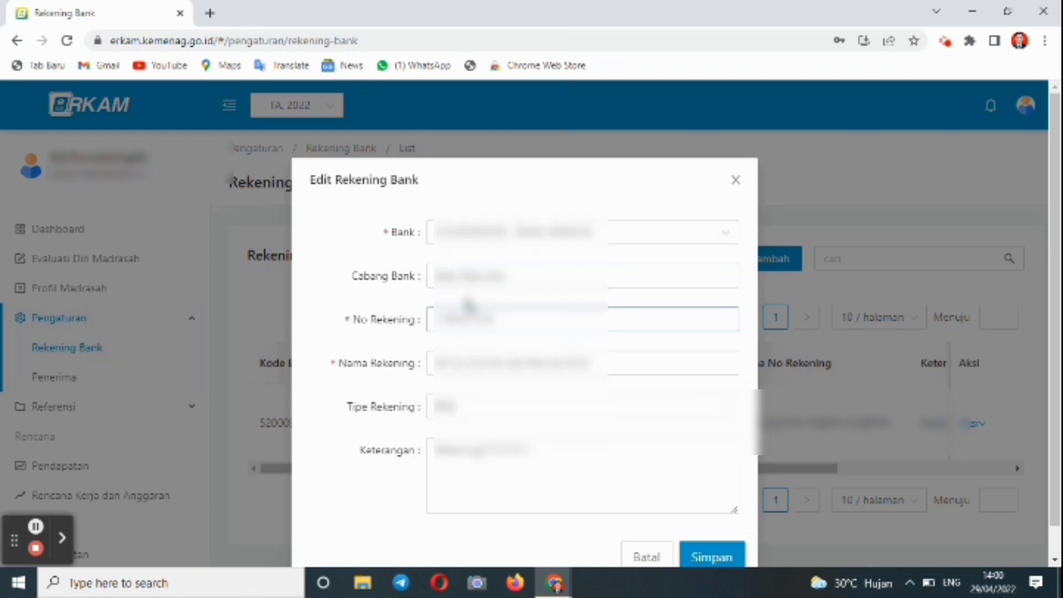
Replace the bank branch (Cabang Bank) with Sumbawa Besar
{"action": "left_click", "coordinate": [520, 269]}
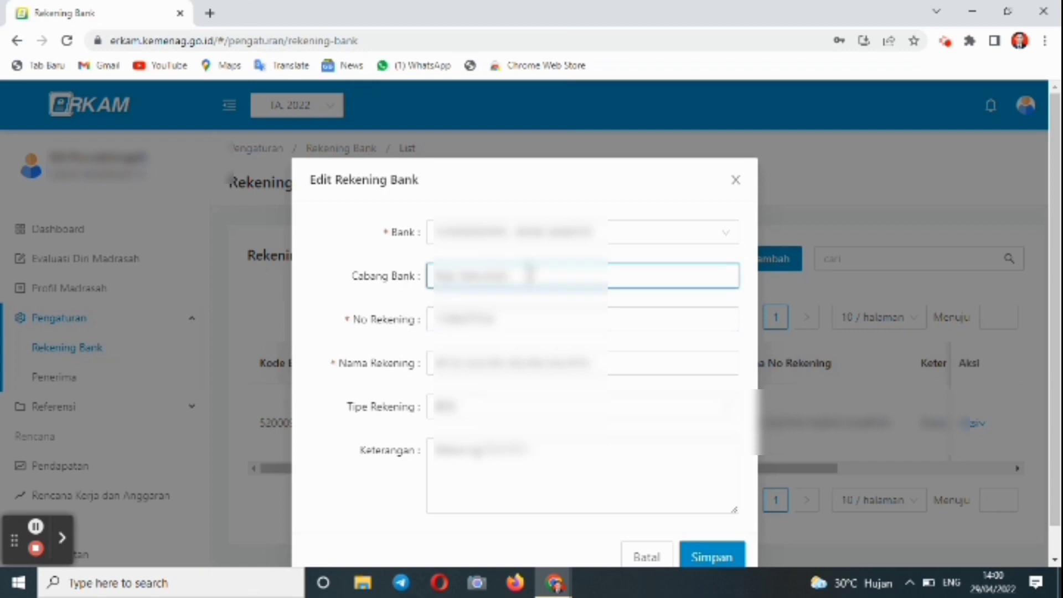
{"action": "key", "text": "BackSpace"}
{"action": "key", "text": "BackSpace"}
{"action": "key", "text": "BackSpace"}
{"action": "key", "text": "BackSpace"}
{"action": "key", "text": "BackSpace"}
{"action": "key", "text": "BackSpace"}
{"action": "key", "text": "BackSpace"}
{"action": "key", "text": "BackSpace"}
{"action": "key", "text": "BackSpace"}
{"action": "key", "text": "BackSpace"}
{"action": "key", "text": "BackSpace"}
{"action": "key", "text": "BackSpace"}
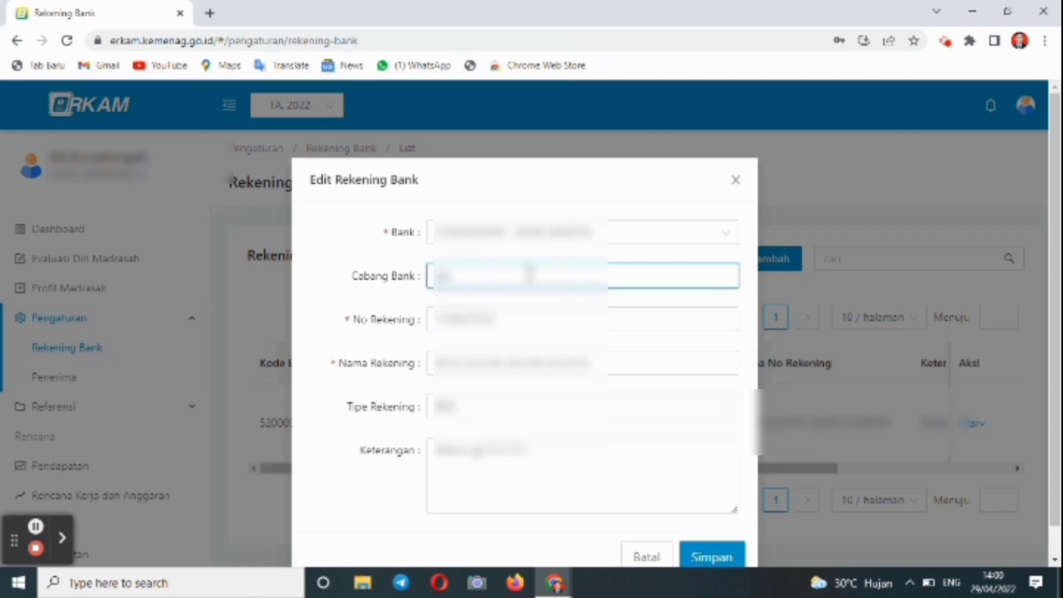
{"action": "type", "text": "Sumbawa Besar"}
Review the account number, account type and description fields, and save the edited bank account
{"action": "left_click", "coordinate": [502, 318]}
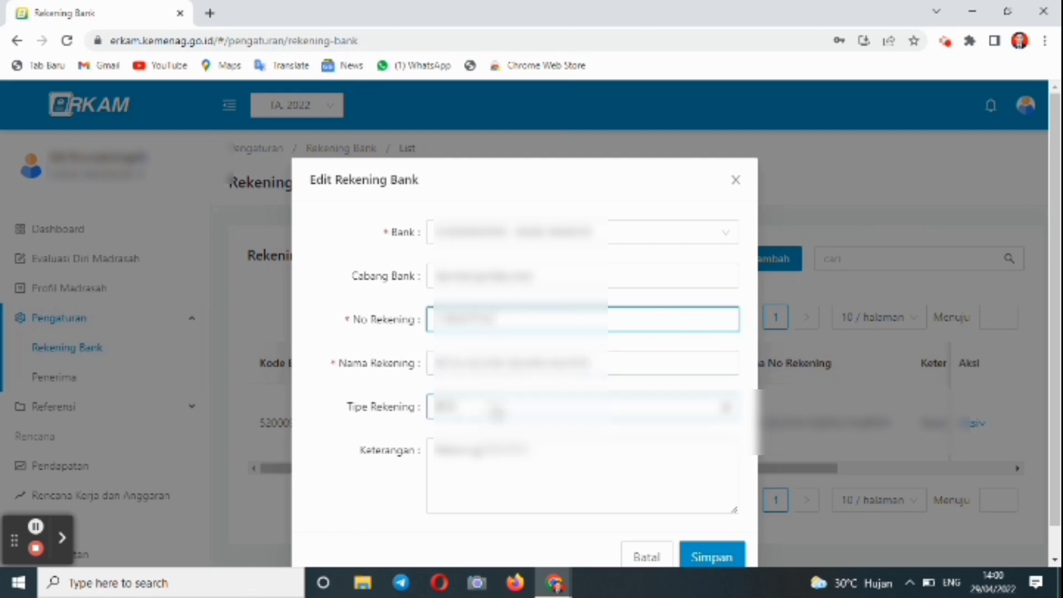
{"action": "left_click", "coordinate": [575, 416]}
{"action": "left_click", "coordinate": [576, 437]}
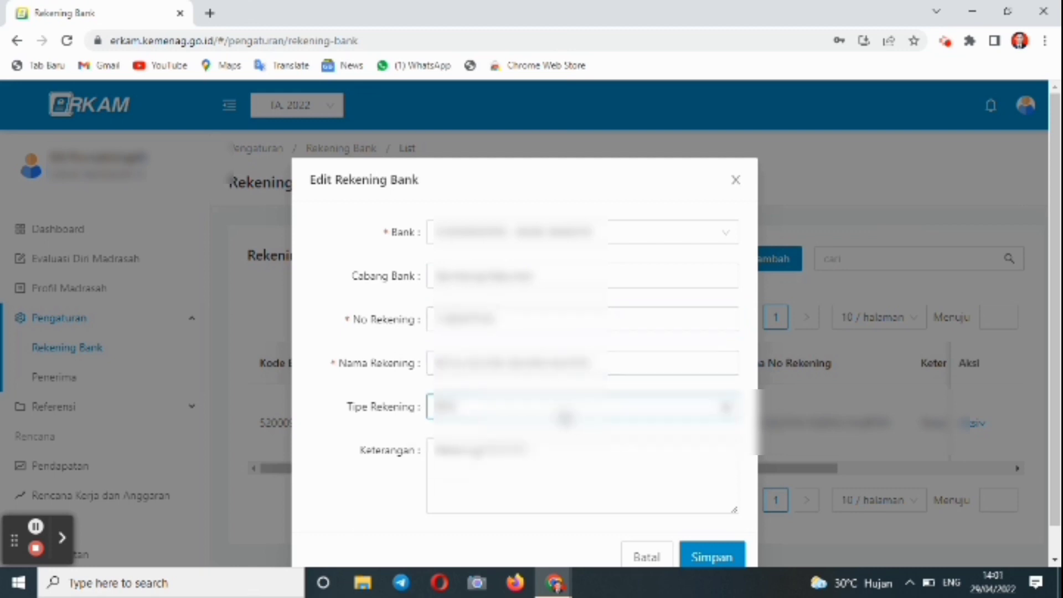
{"action": "left_click", "coordinate": [486, 443]}
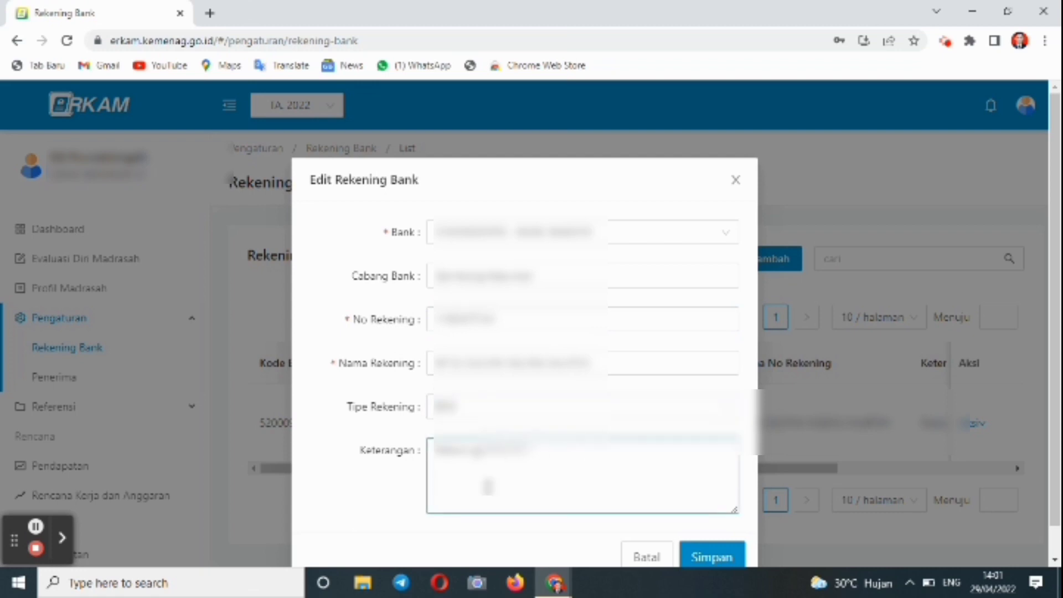
{"action": "left_click", "coordinate": [1057, 277]}
{"action": "scroll", "coordinate": [1057, 277], "scroll_direction": "down", "scroll_amount": 1}
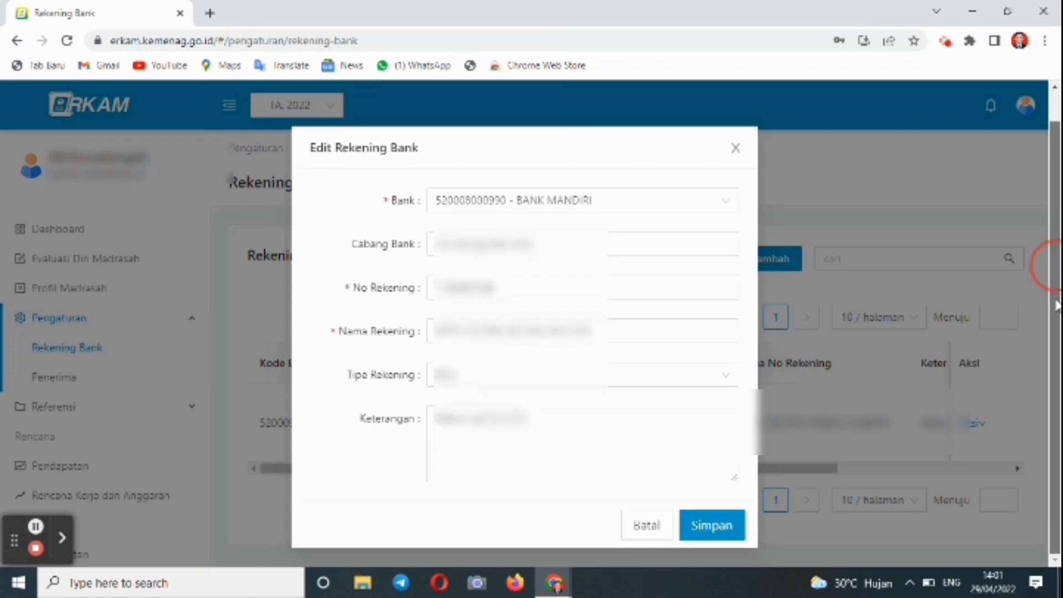
{"action": "left_click", "coordinate": [621, 432]}
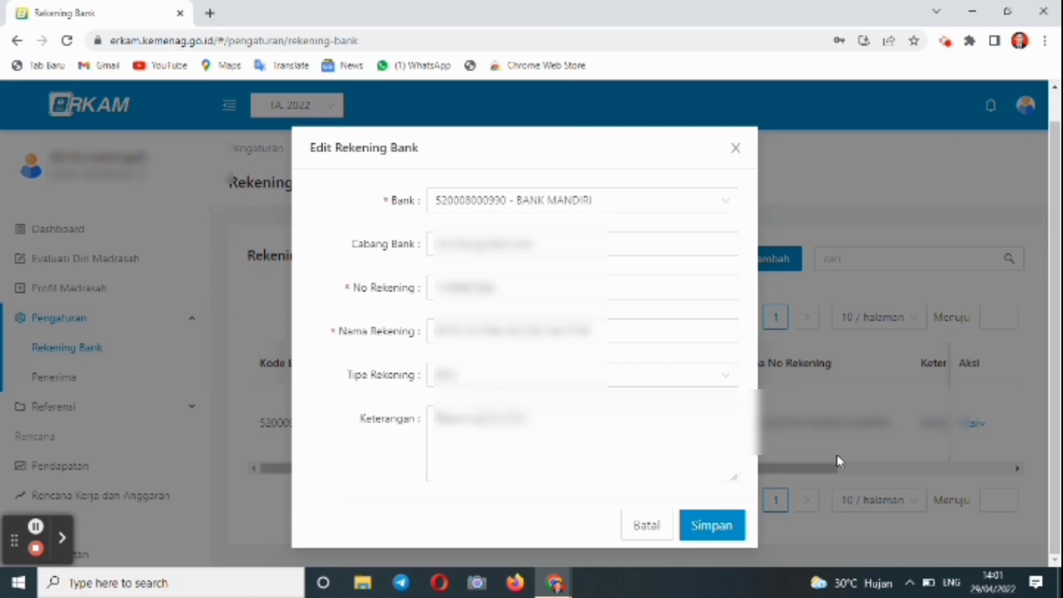
{"action": "left_click", "coordinate": [1057, 354]}
{"action": "left_click", "coordinate": [730, 525]}
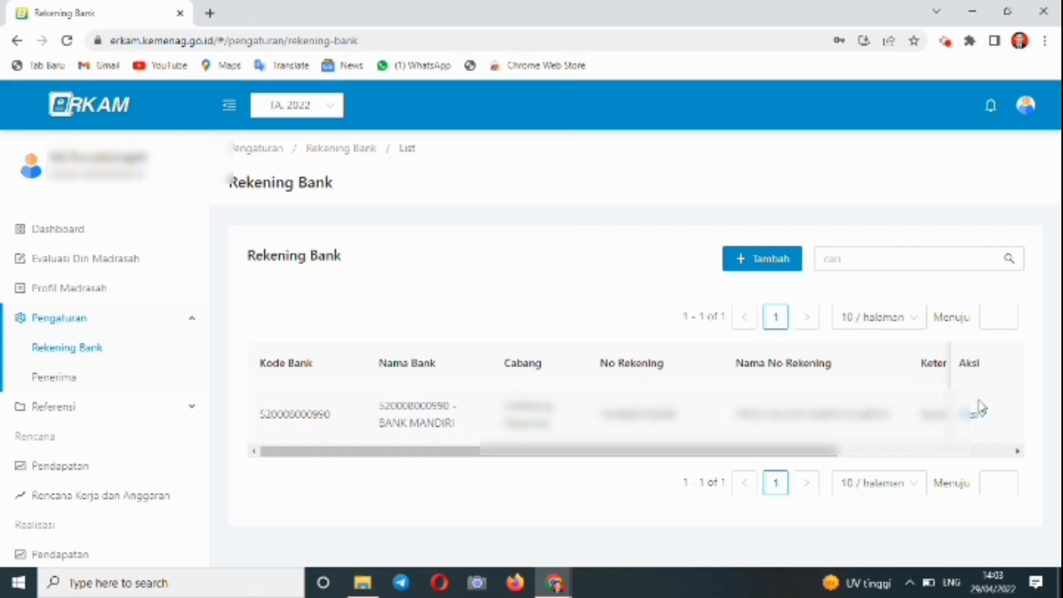
Check the actions available for the Bank Mandiri account in the list and return to the dashboard
{"action": "mouse_move", "coordinate": [977, 416]}
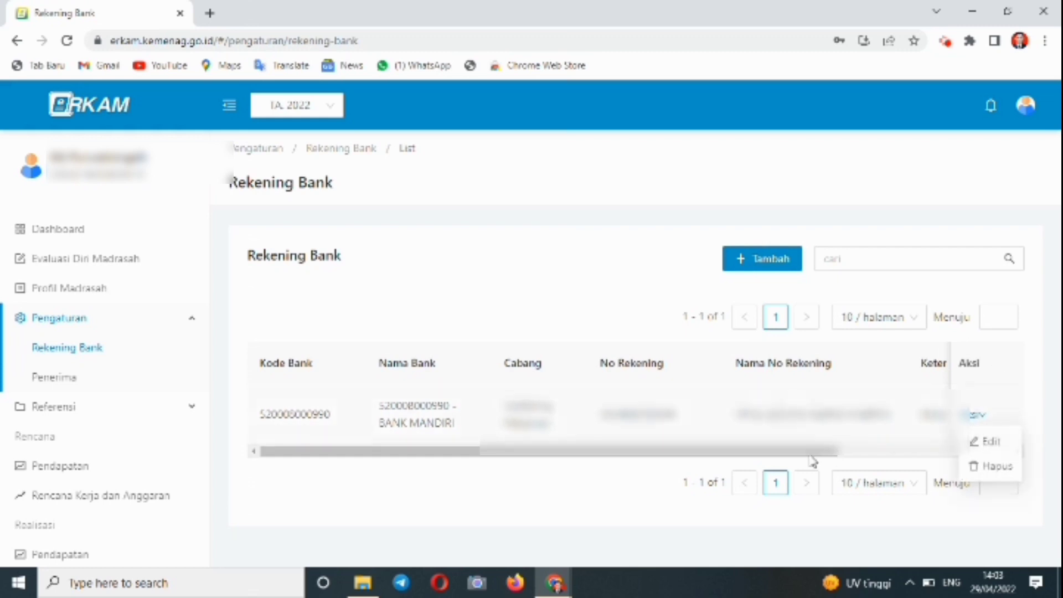
{"action": "left_click_drag", "start_coordinate": [836, 459], "coordinate": [698, 468]}
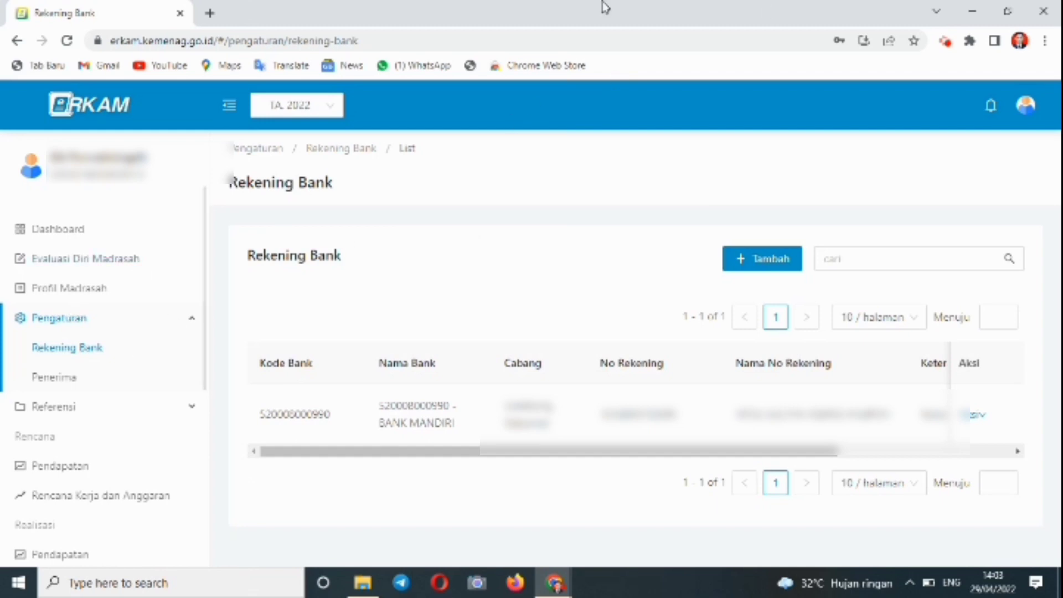
{"action": "left_click", "coordinate": [16, 40]}
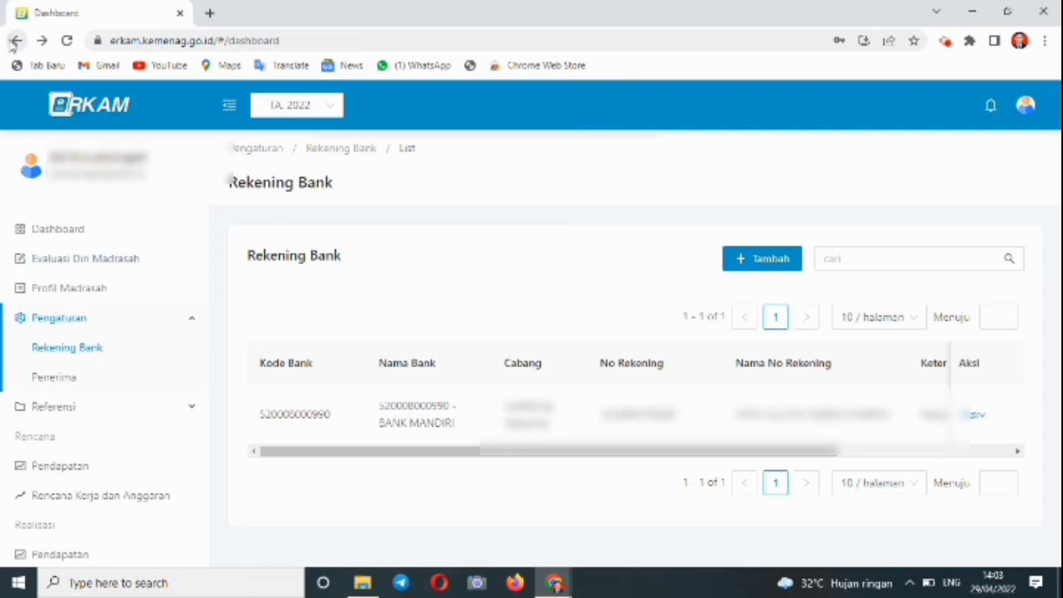